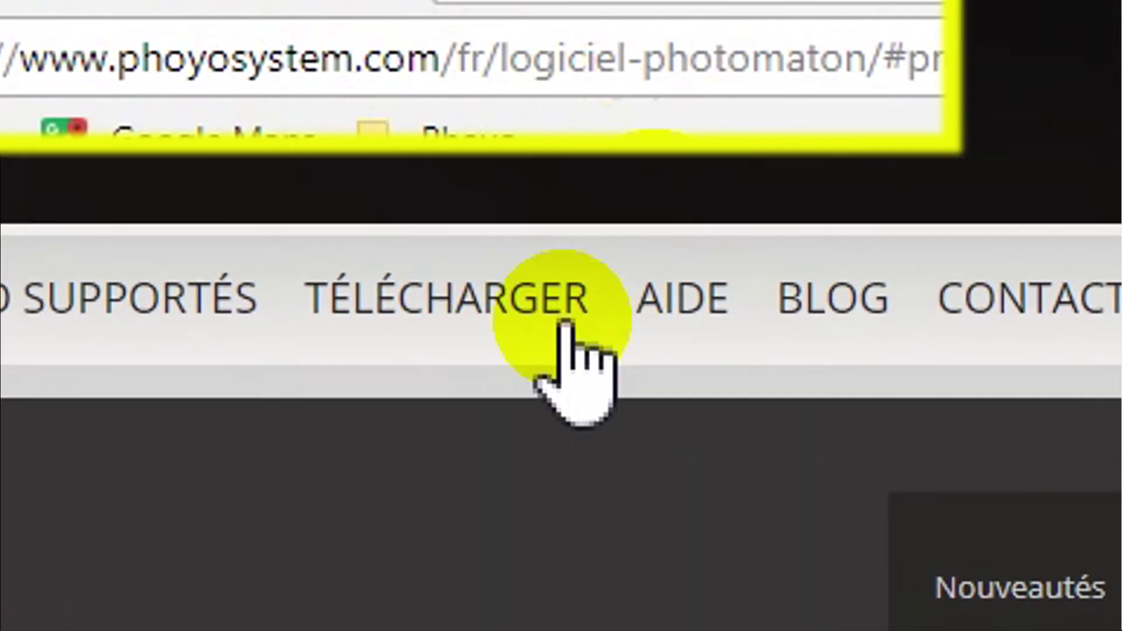
# Download the free portable Windows version of Phoyo and copy Phoyo.zip to the USB drive (F:).
pyautogui.moveTo(526, 199)
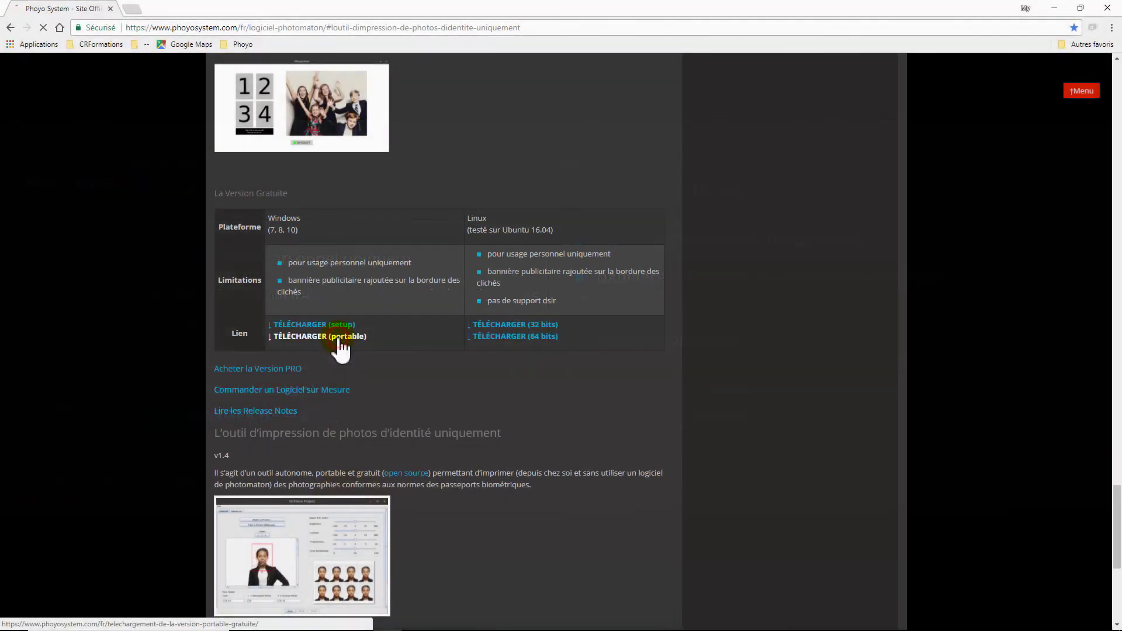
pyautogui.click(338, 341)
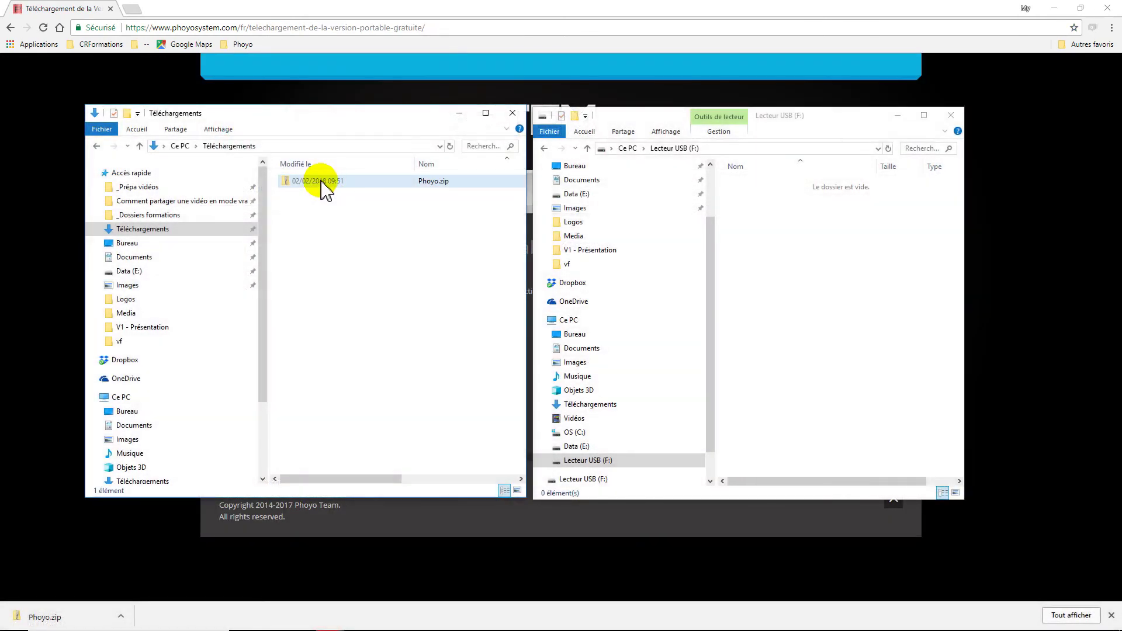
pyautogui.moveTo(317, 183); pyautogui.dragTo(780, 237)
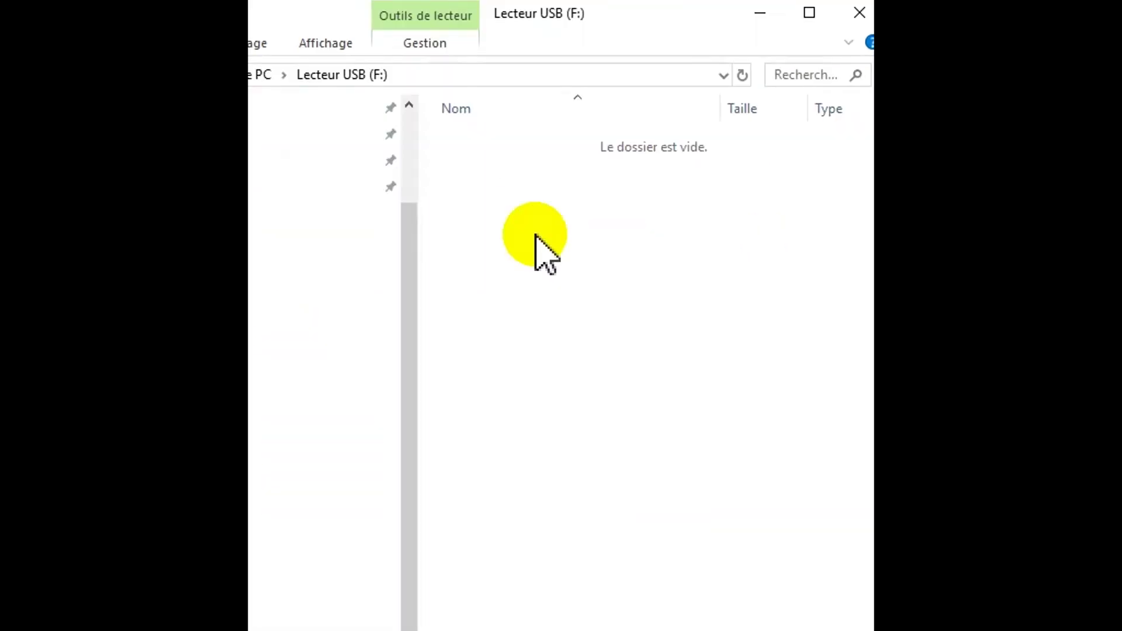
# Extract Phoyo.zip on the USB drive and run Phoyo.exe from the extracted Phoyo folder.
pyautogui.rightClick(506, 146)
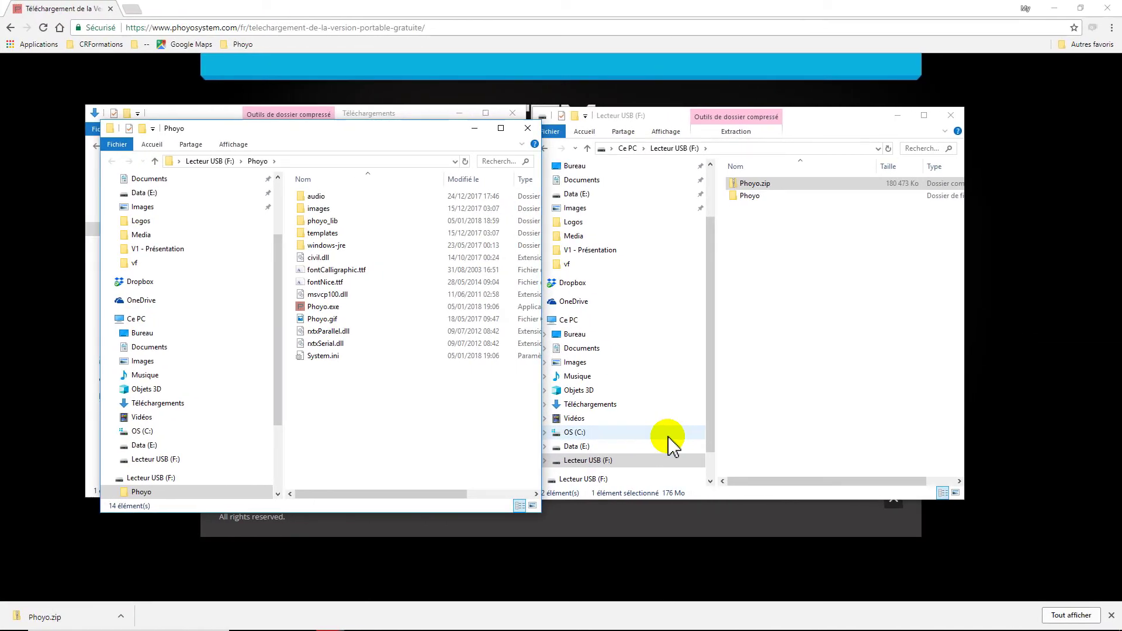
pyautogui.doubleClick(328, 306)
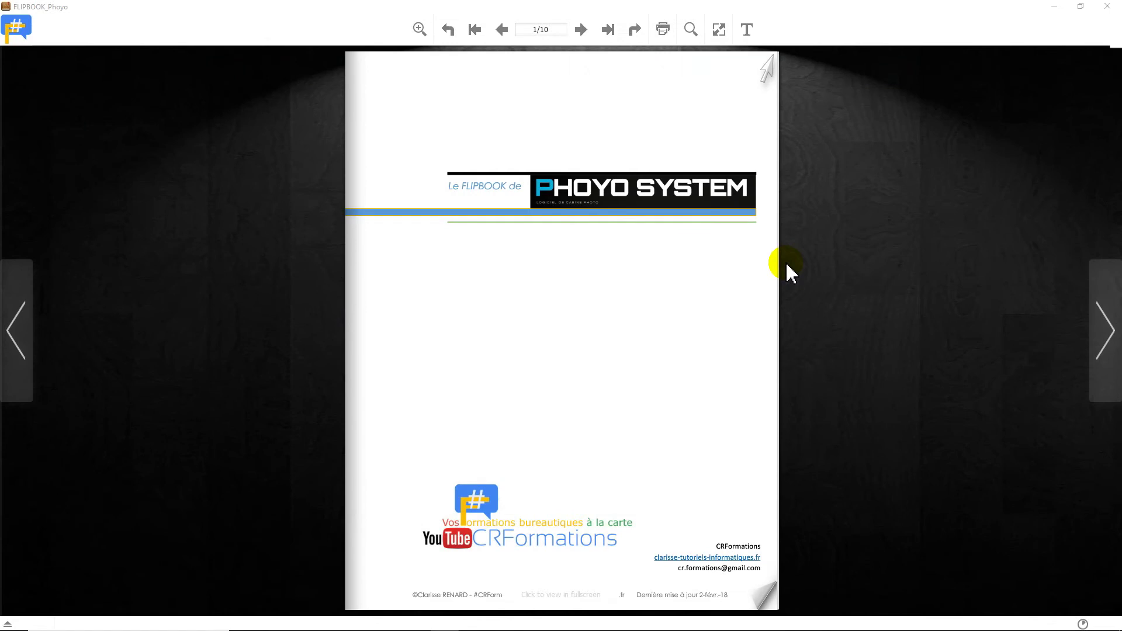
# Leaf through the FLIPBOOK_Phoyo guide, covering the presentation, basic configuration and the four usage modes.
pyautogui.moveTo(773, 62); pyautogui.dragTo(4, 93)
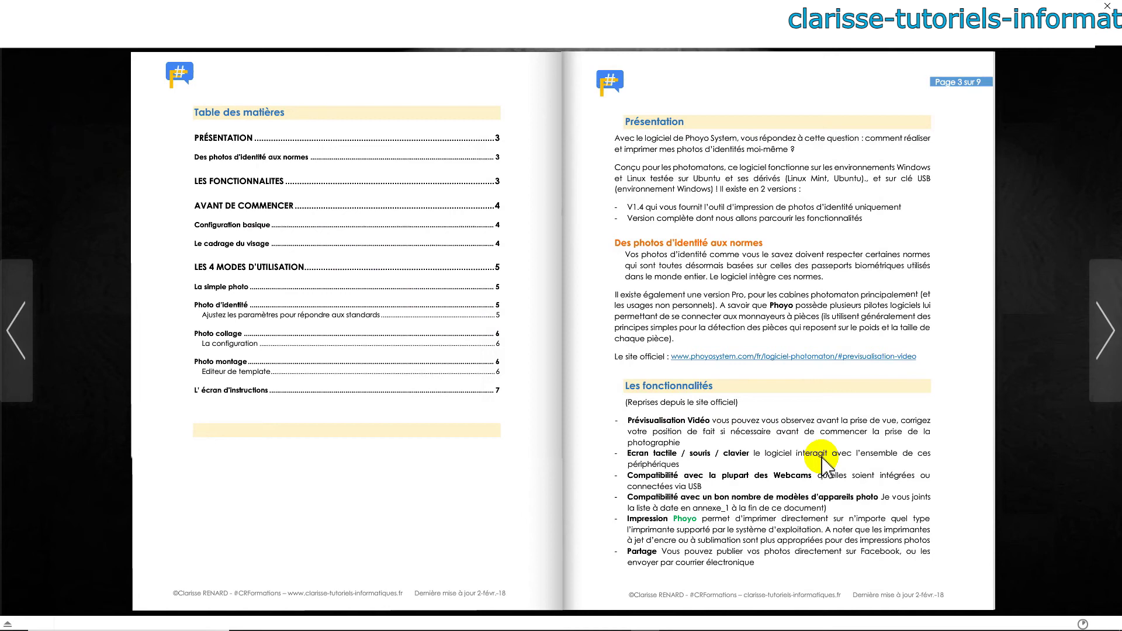
pyautogui.click(1104, 335)
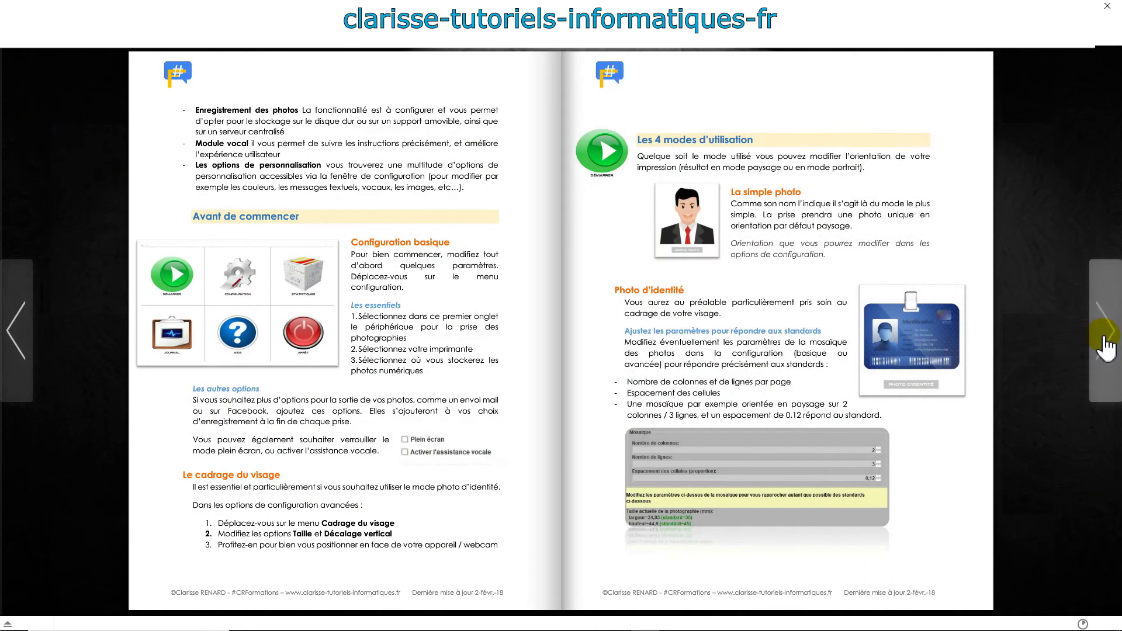
pyautogui.click(1107, 348)
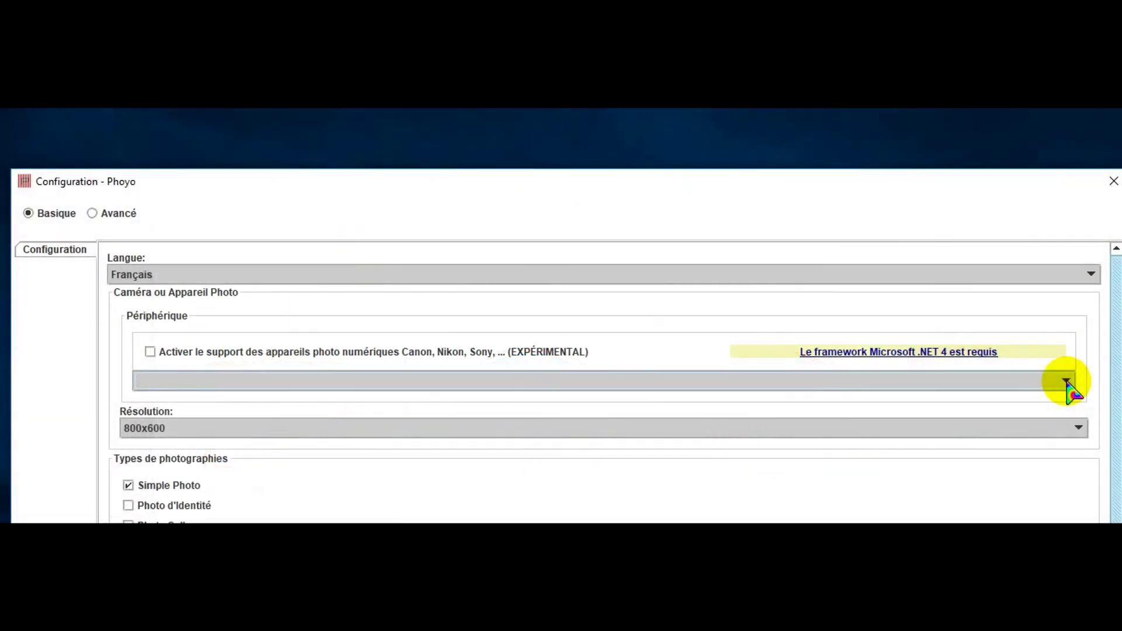
# Open the list of camera devices in Phoyo's basic configuration.
pyautogui.click(1067, 382)
pyautogui.click(1066, 383)
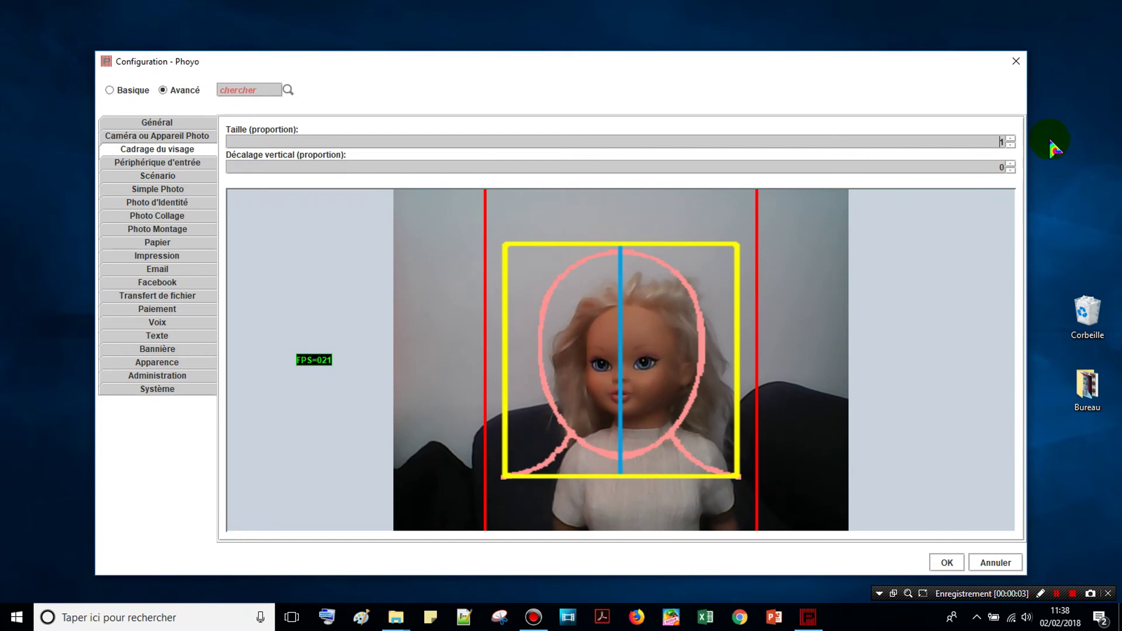
# Reduce the face framing size proportion to 0,84 in the advanced configuration and apply the settings.
pyautogui.click(1011, 144)
pyautogui.click(1011, 144)
pyautogui.click(1011, 144)
pyautogui.click(1011, 144)
pyautogui.click(1011, 144)
pyautogui.click(1011, 145)
pyautogui.click(1011, 144)
pyautogui.click(1011, 144)
pyautogui.click(1011, 144)
pyautogui.click(1011, 145)
pyautogui.click(1011, 145)
pyautogui.click(1011, 145)
pyautogui.click(1011, 144)
pyautogui.click(1011, 145)
pyautogui.click(1011, 145)
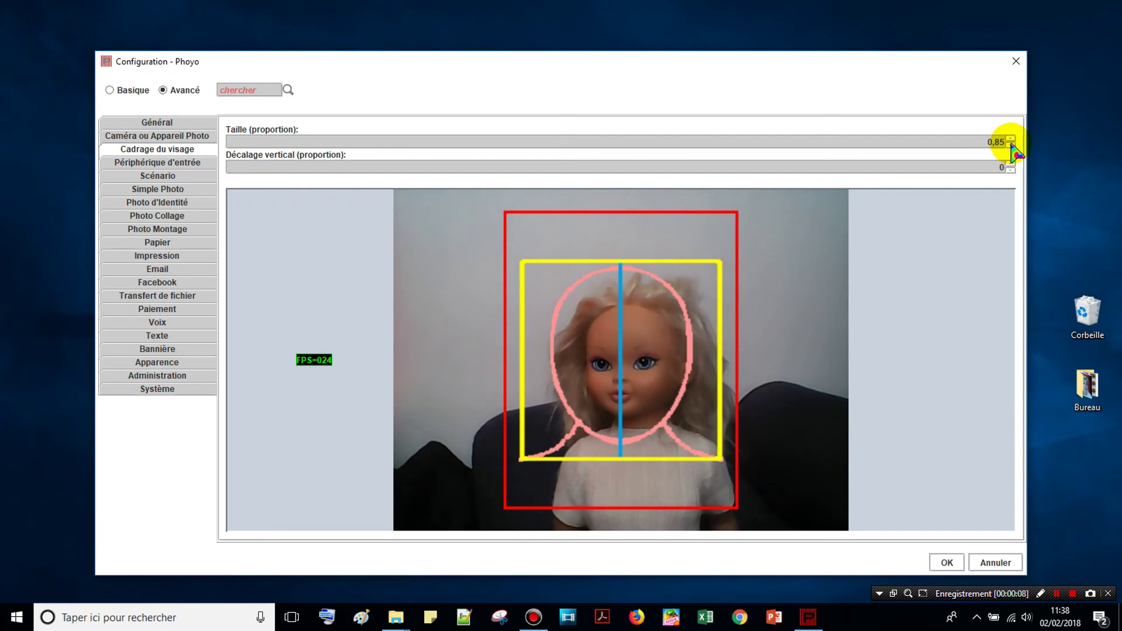
pyautogui.click(1011, 144)
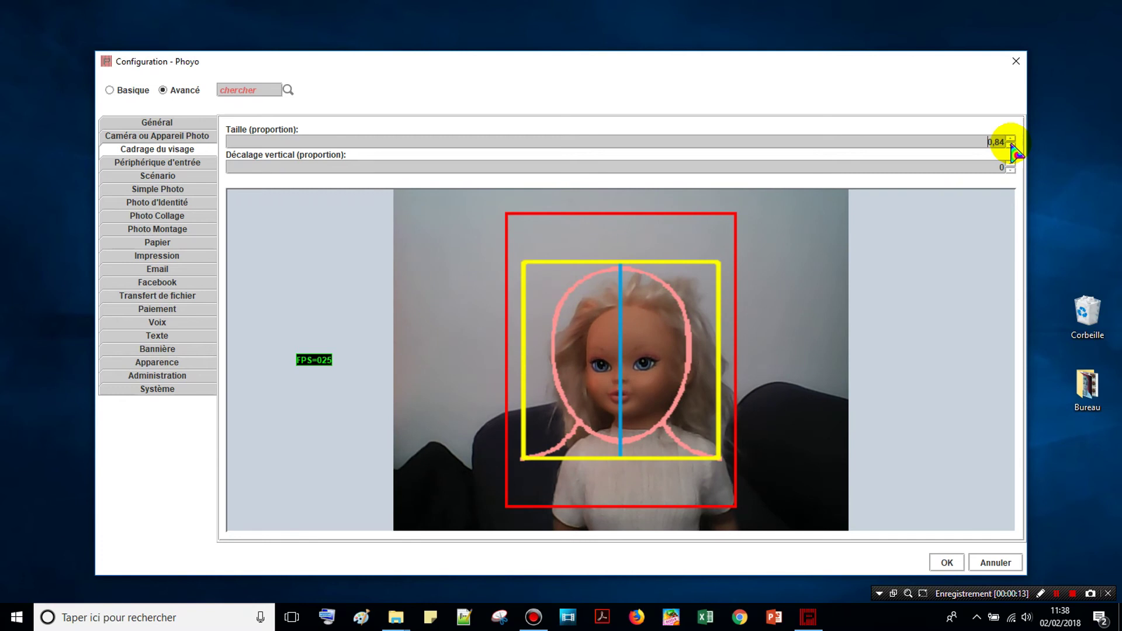
pyautogui.click(947, 562)
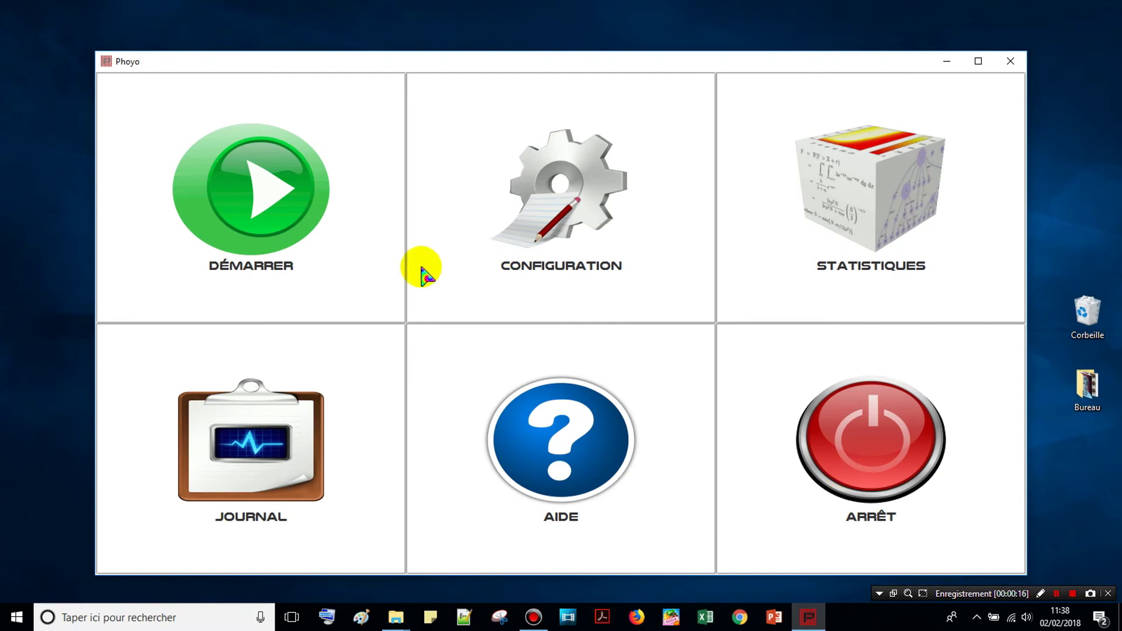
# Start the photo booth, choose the Photo d'Identité mode and take the picture.
pyautogui.click(257, 221)
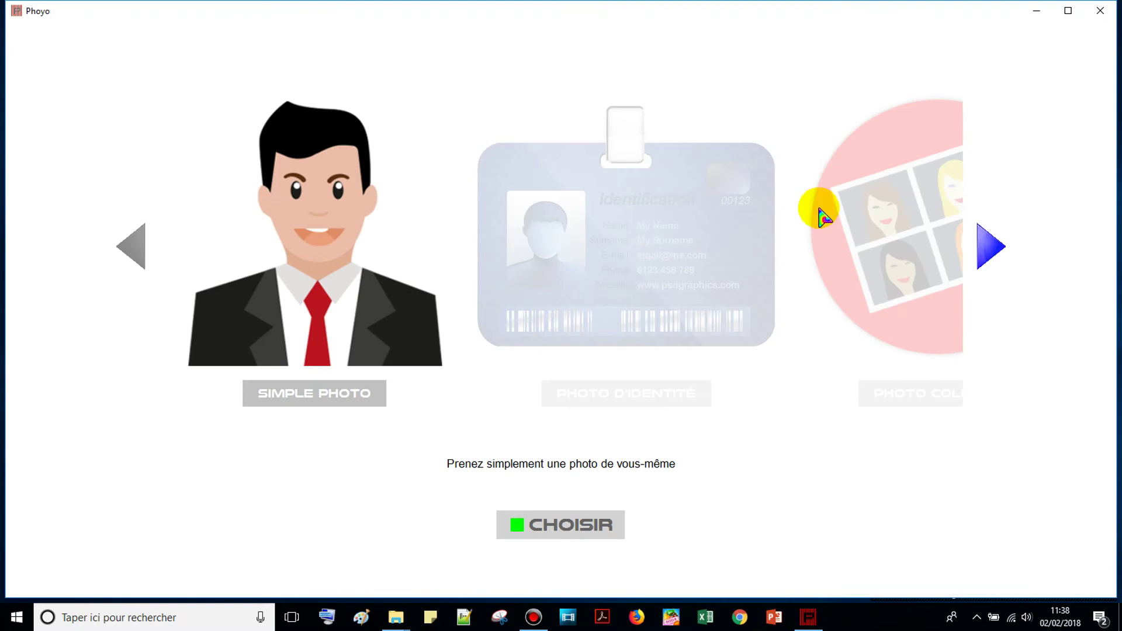
pyautogui.click(996, 248)
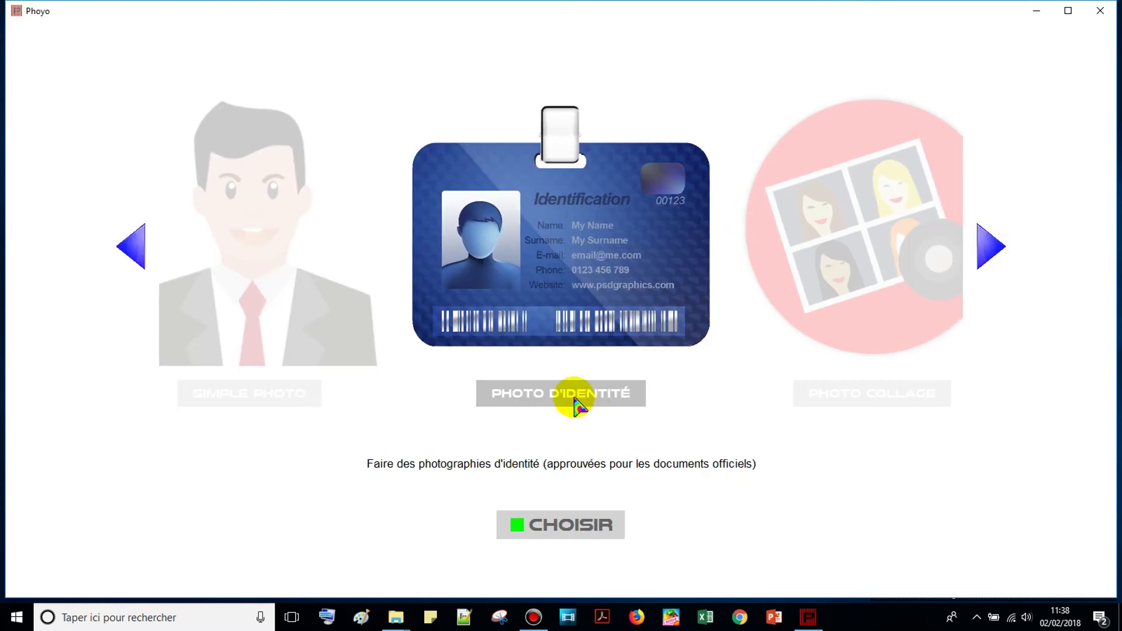
pyautogui.click(573, 527)
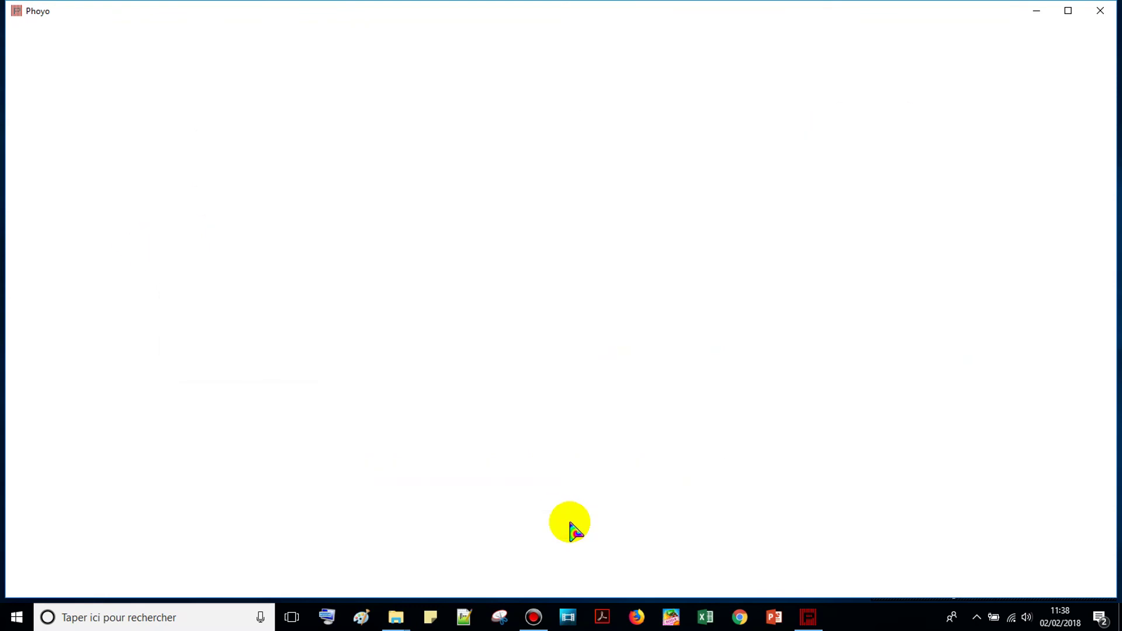
pyautogui.click(574, 530)
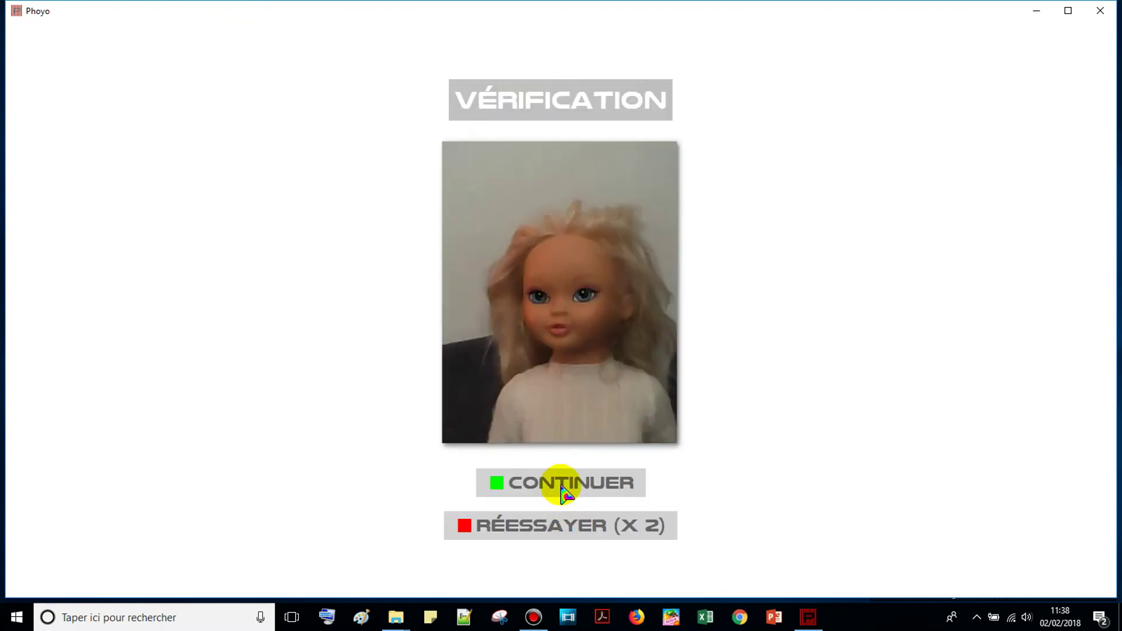
# Accept the identity photo and output it by file transfer.
pyautogui.click(564, 493)
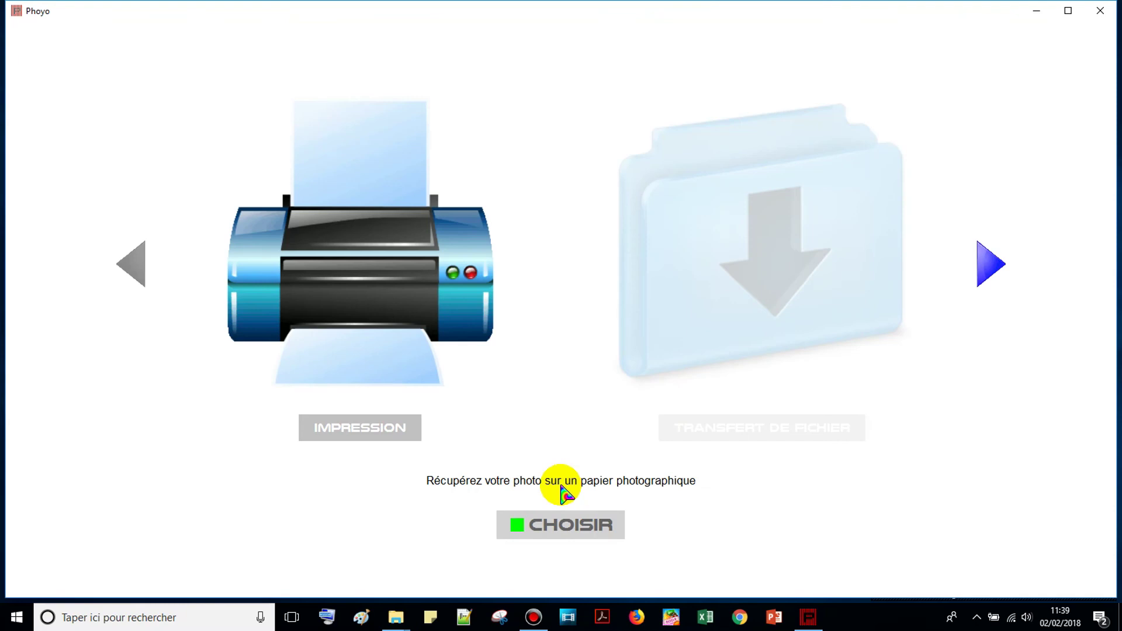
pyautogui.click(955, 266)
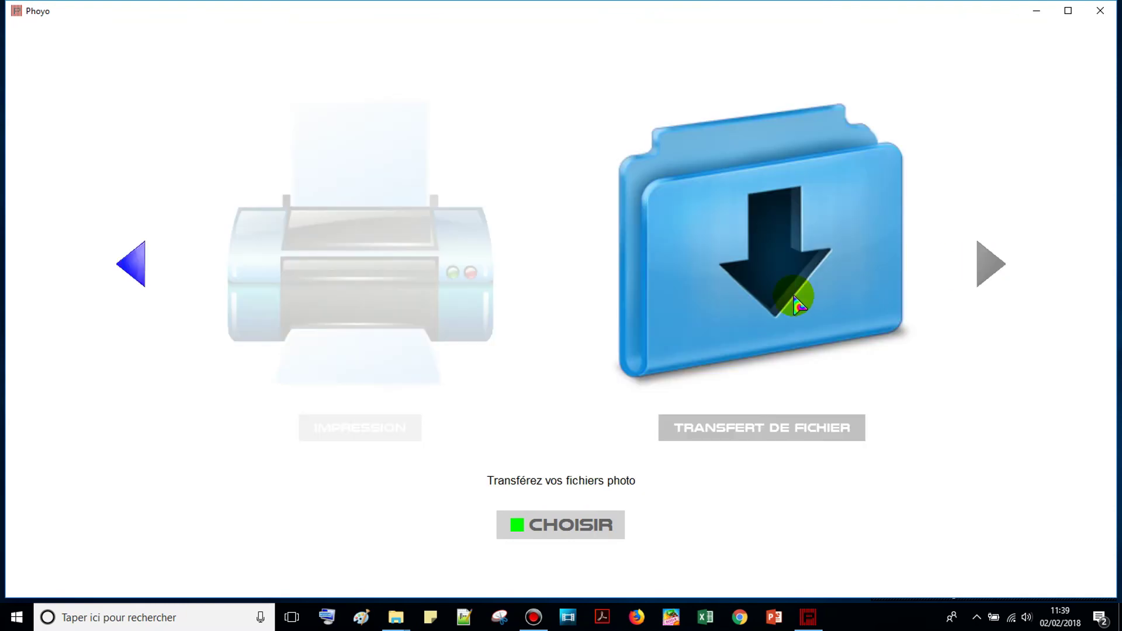
pyautogui.click(573, 533)
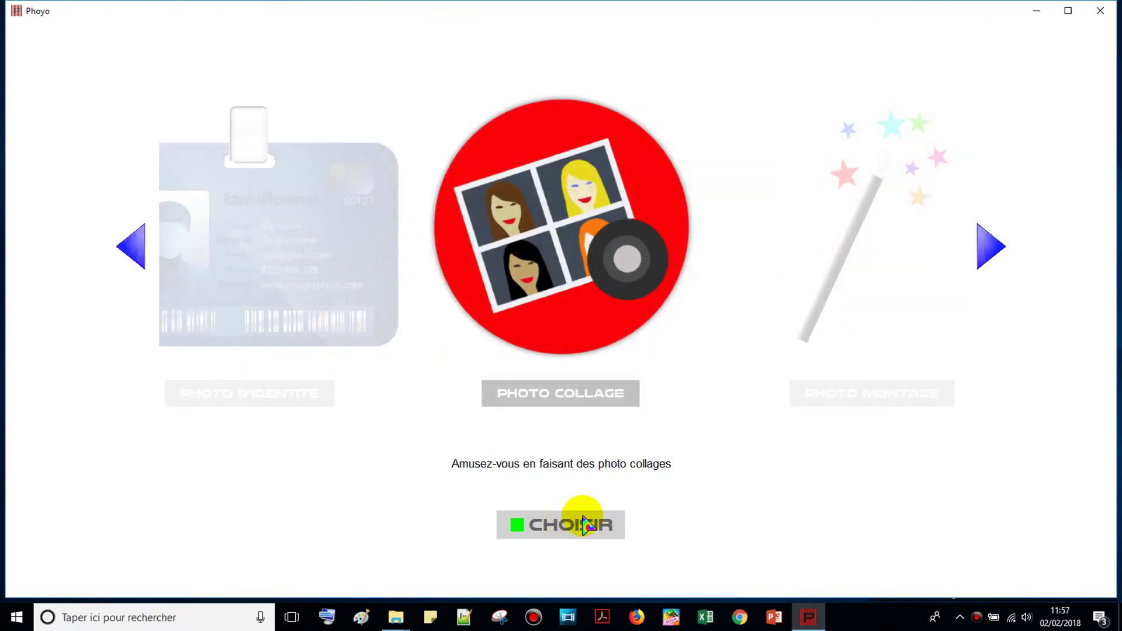
# Choose the Photo Collage mode and shoot the four-picture collage.
pyautogui.click(587, 529)
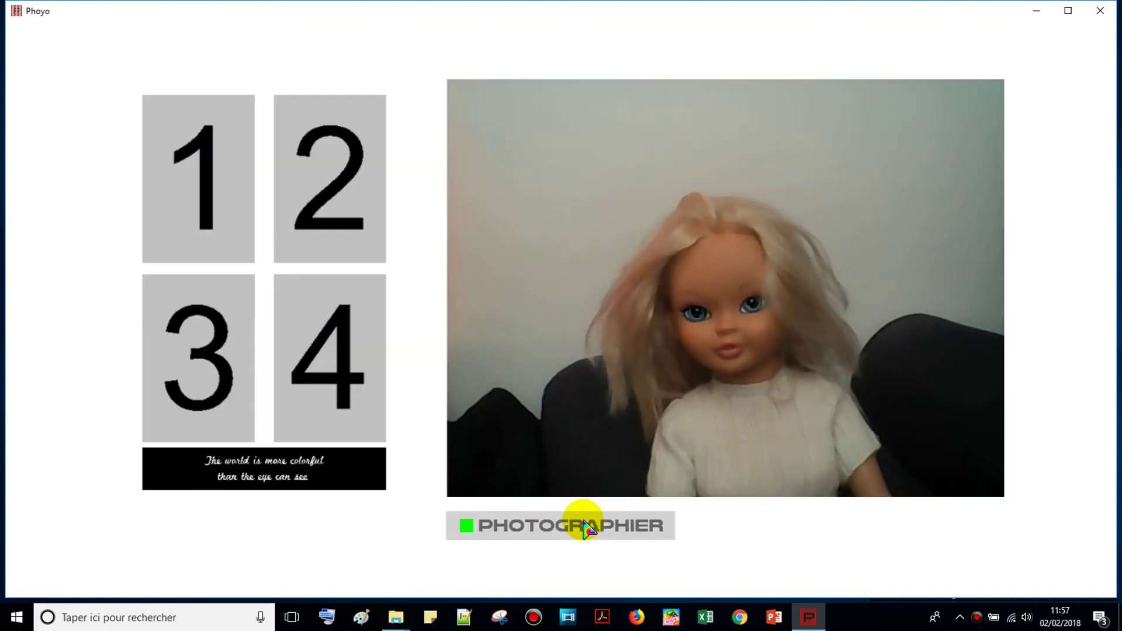
pyautogui.click(584, 523)
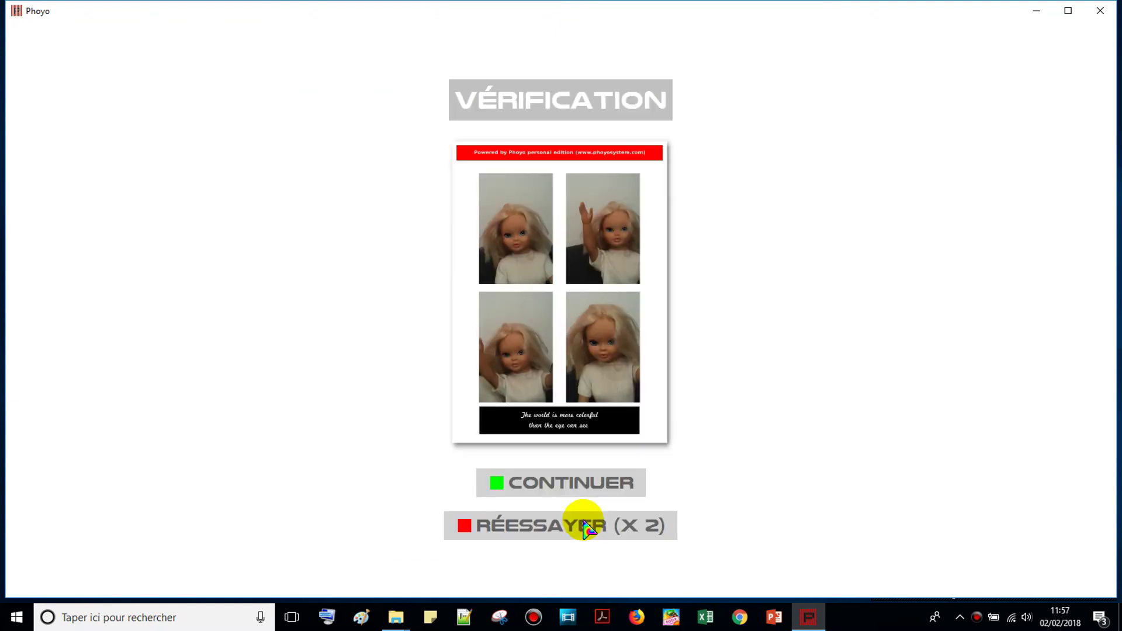
# Accept the four-picture collage and output it by file transfer.
pyautogui.click(573, 489)
pyautogui.click(989, 263)
pyautogui.click(578, 529)
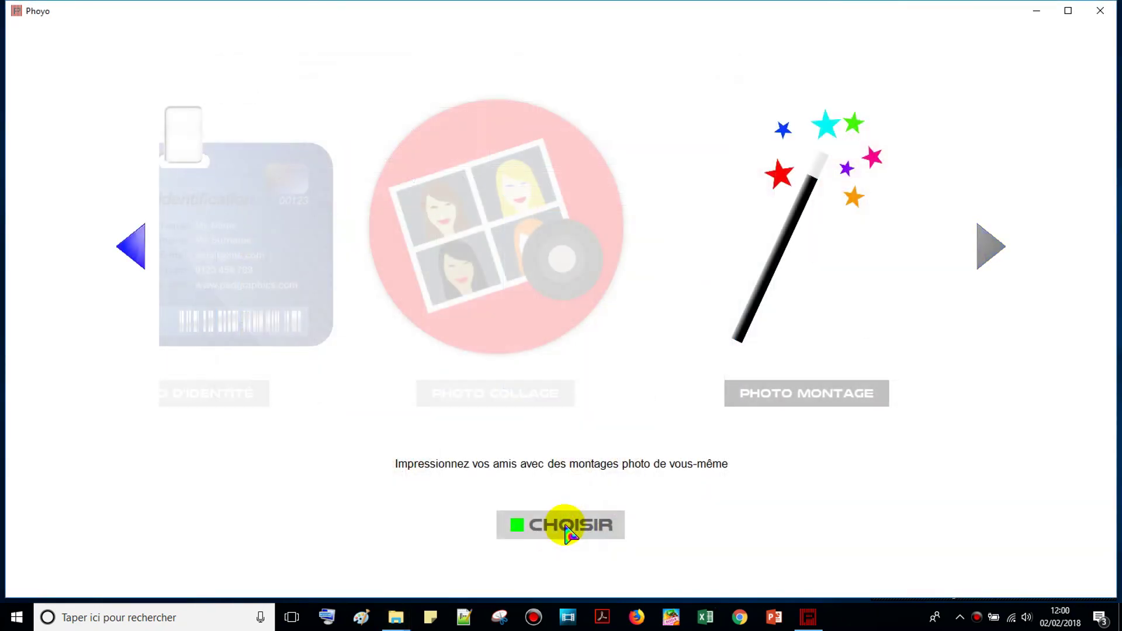
# Choose the Photo Montage mode and pick the blue wig template, Photo Montage 14.
pyautogui.click(566, 529)
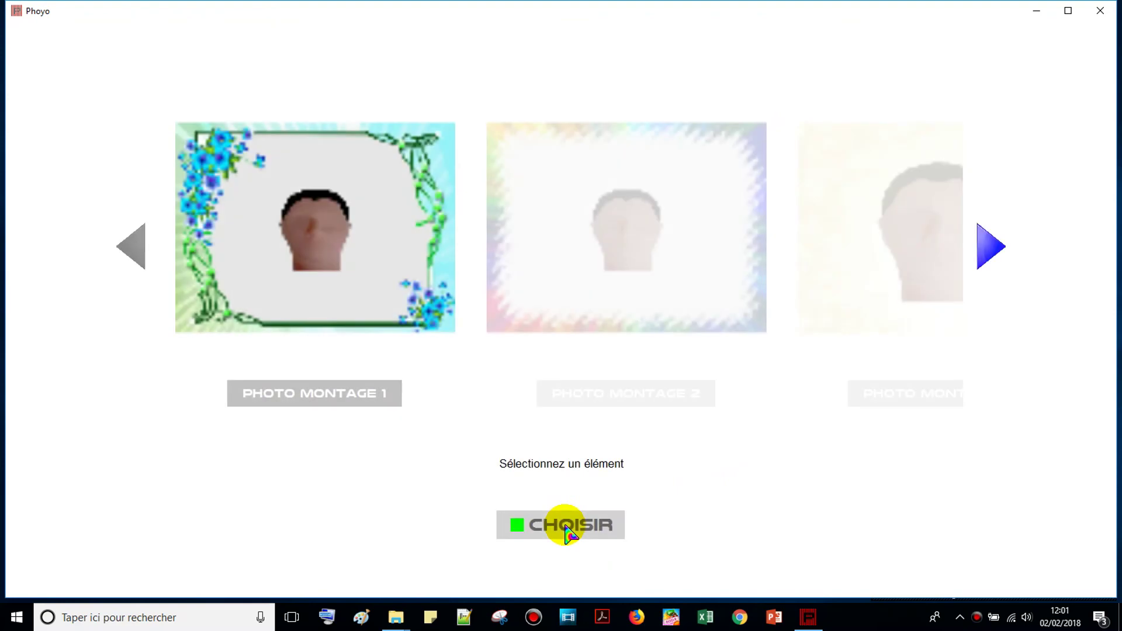
pyautogui.click(995, 243)
pyautogui.click(996, 244)
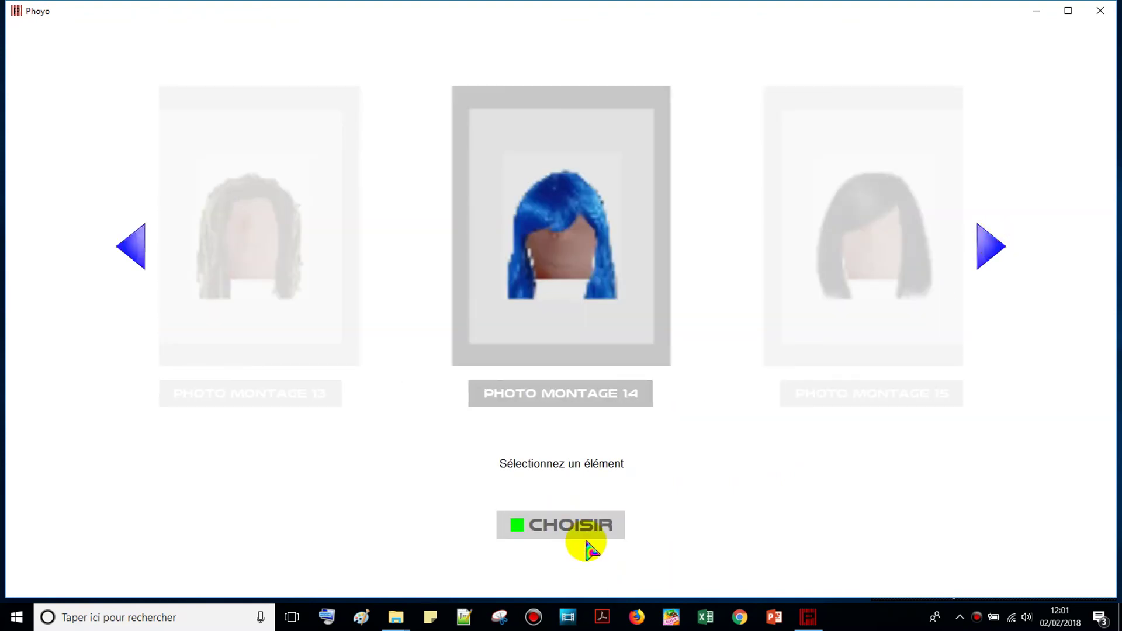
pyautogui.click(581, 525)
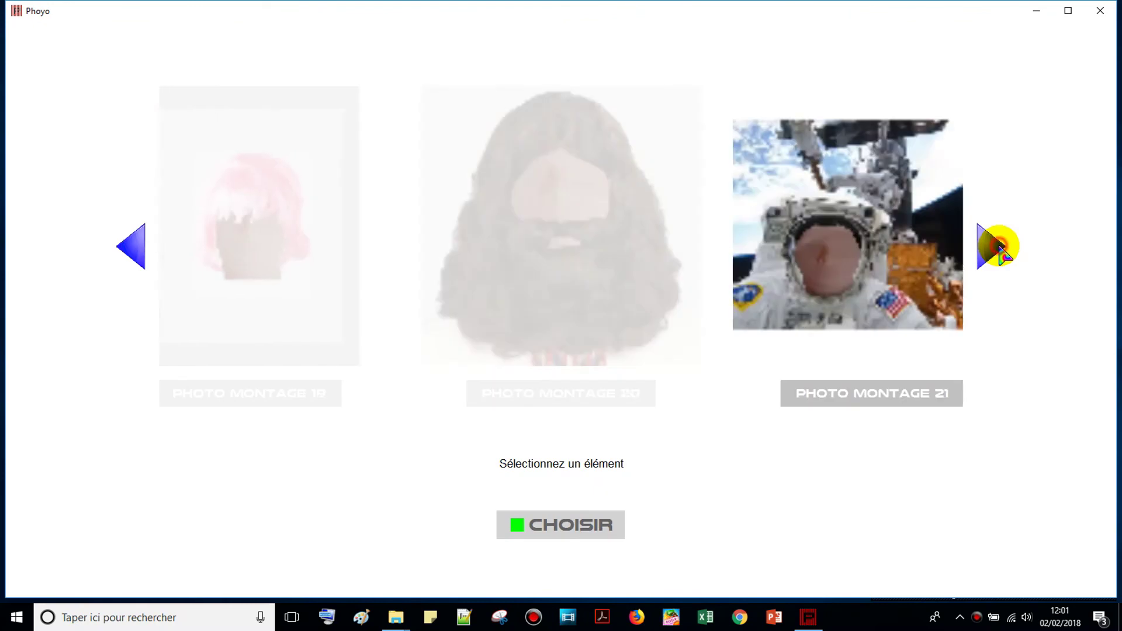
# Pick the Cos'mo Girl magazine cover template, Photo Montage 24, and take the picture with it.
pyautogui.click(996, 245)
pyautogui.click(996, 245)
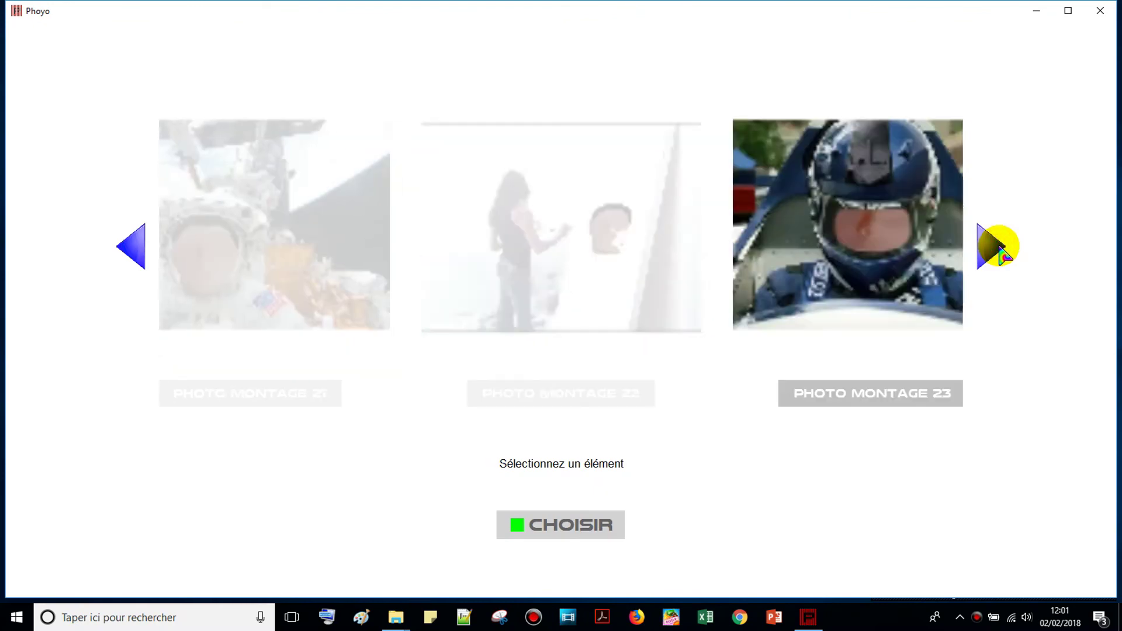
pyautogui.click(998, 246)
pyautogui.click(140, 251)
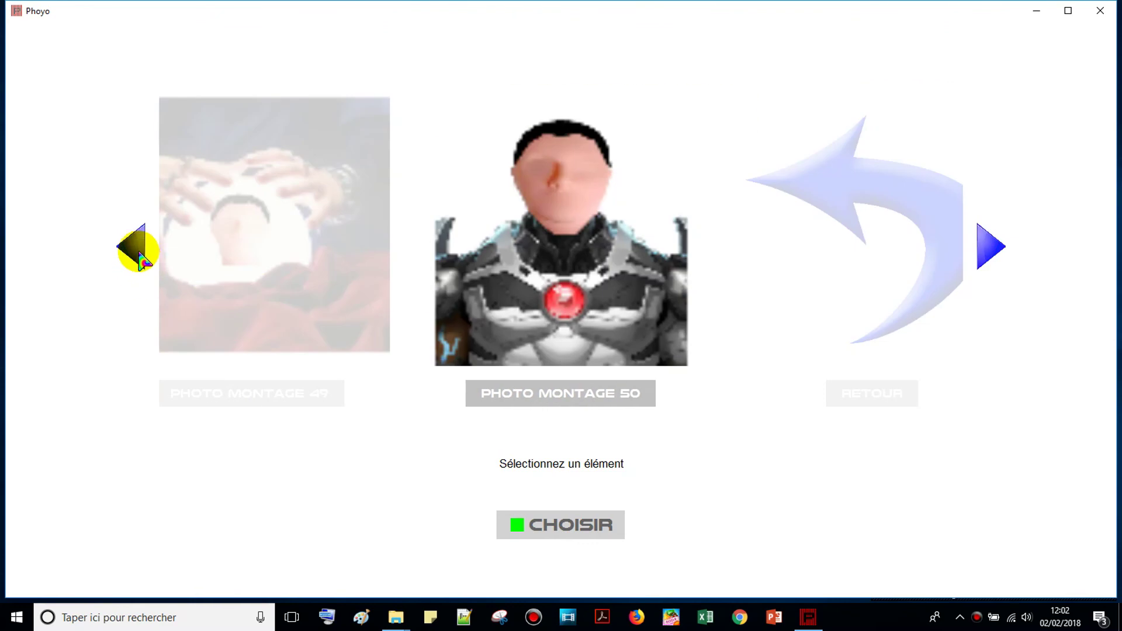
pyautogui.click(138, 252)
pyautogui.click(138, 252)
pyautogui.click(139, 252)
pyautogui.click(138, 252)
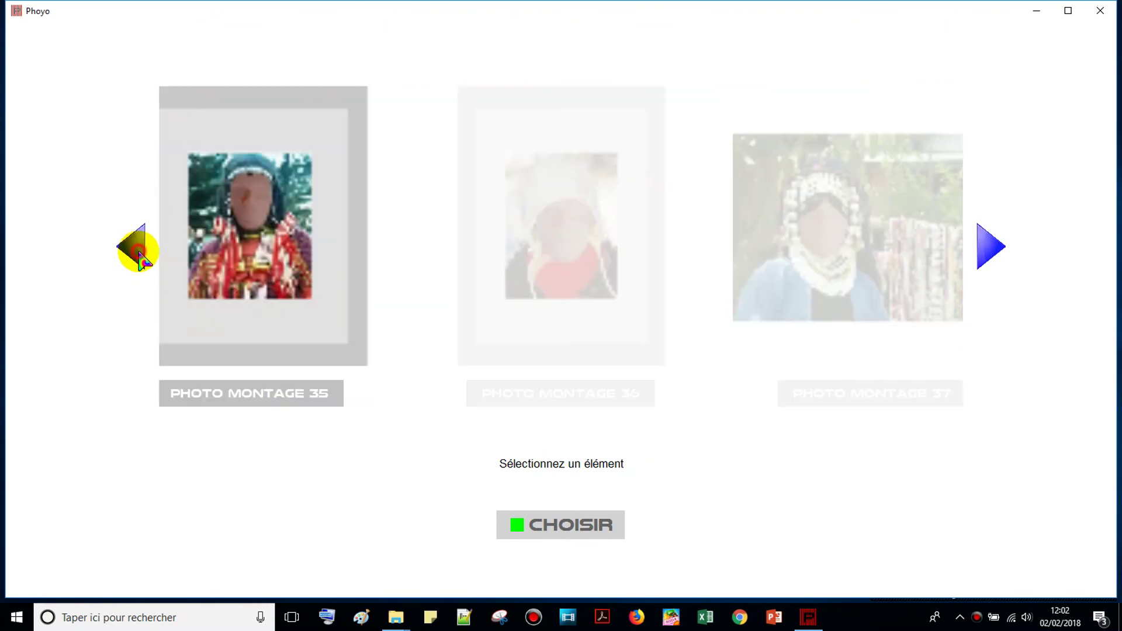
pyautogui.click(138, 252)
pyautogui.click(139, 252)
pyautogui.click(139, 252)
pyautogui.click(138, 252)
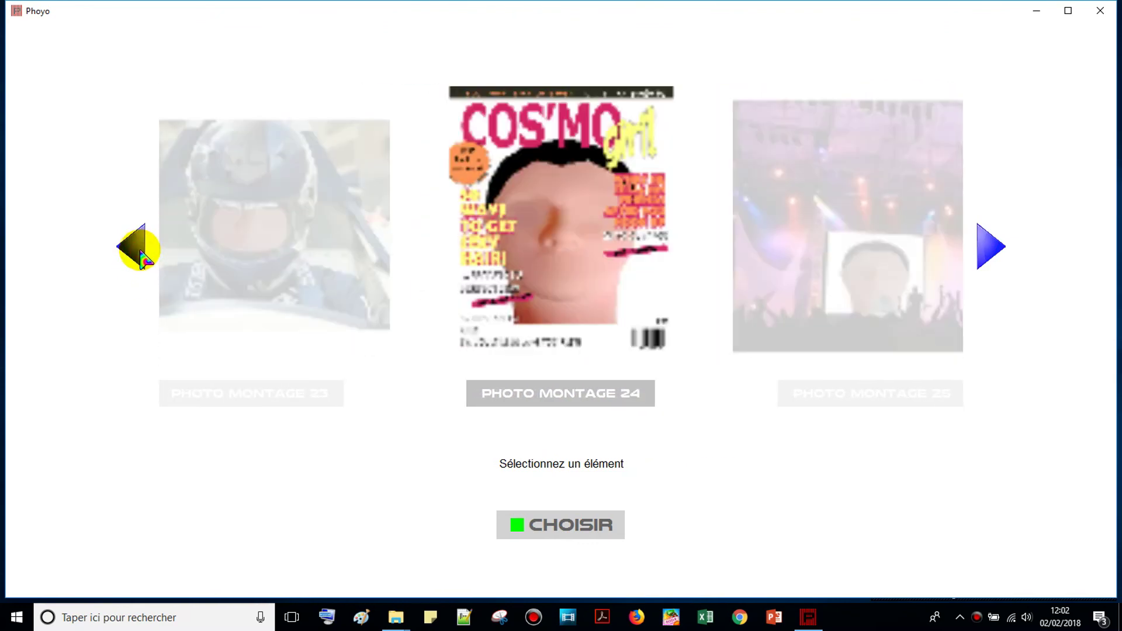
pyautogui.click(593, 529)
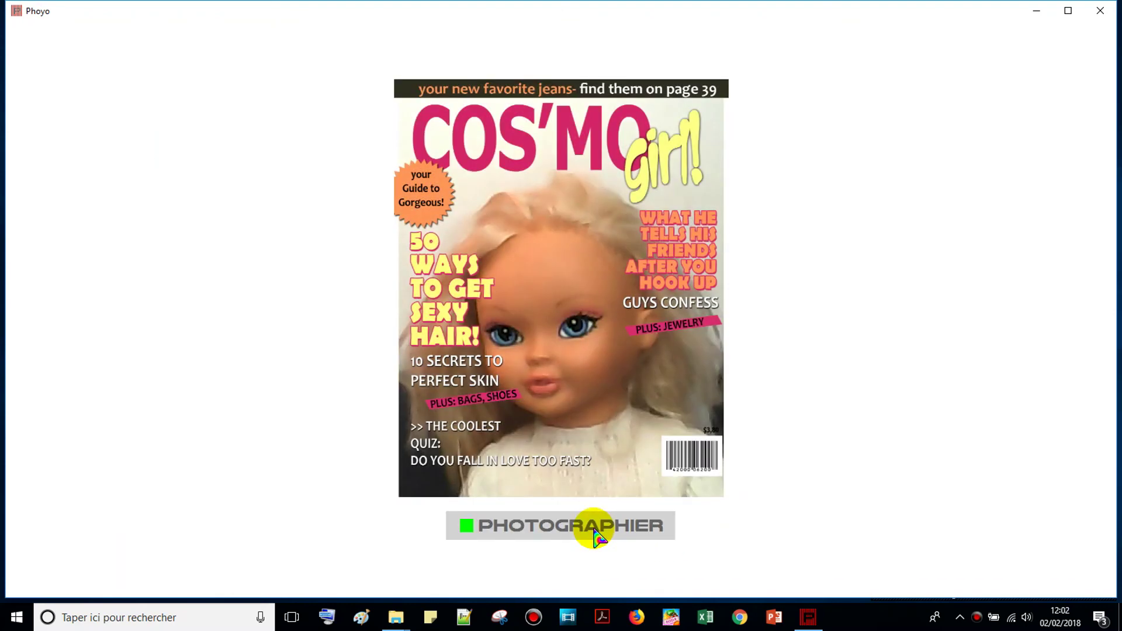
pyautogui.click(594, 529)
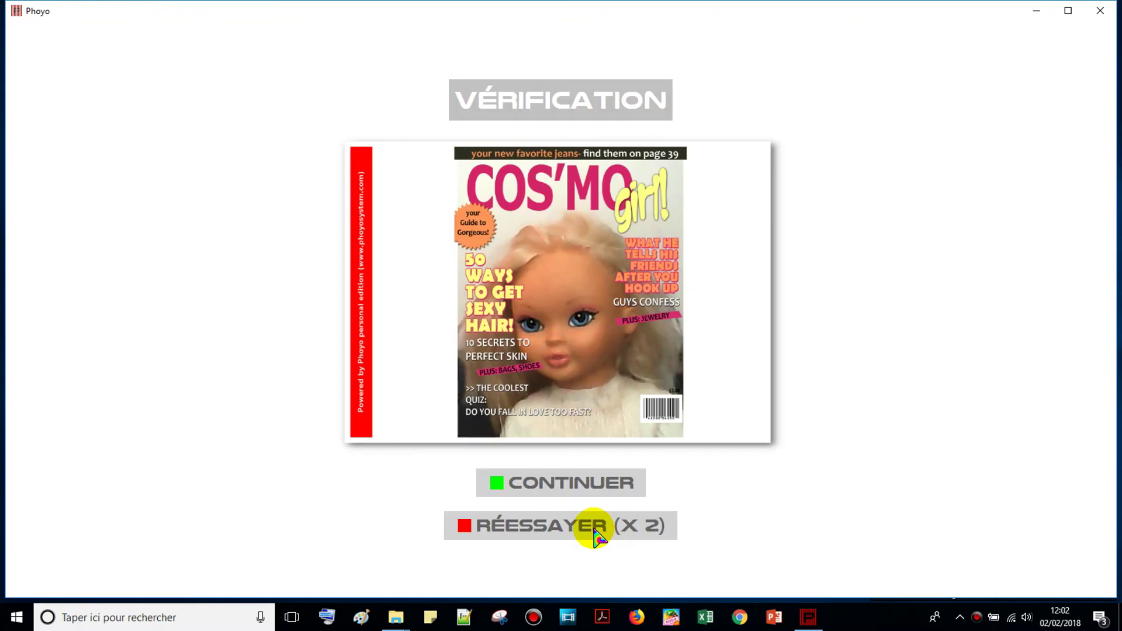
# Accept the magazine cover montage and output it by file transfer.
pyautogui.click(577, 481)
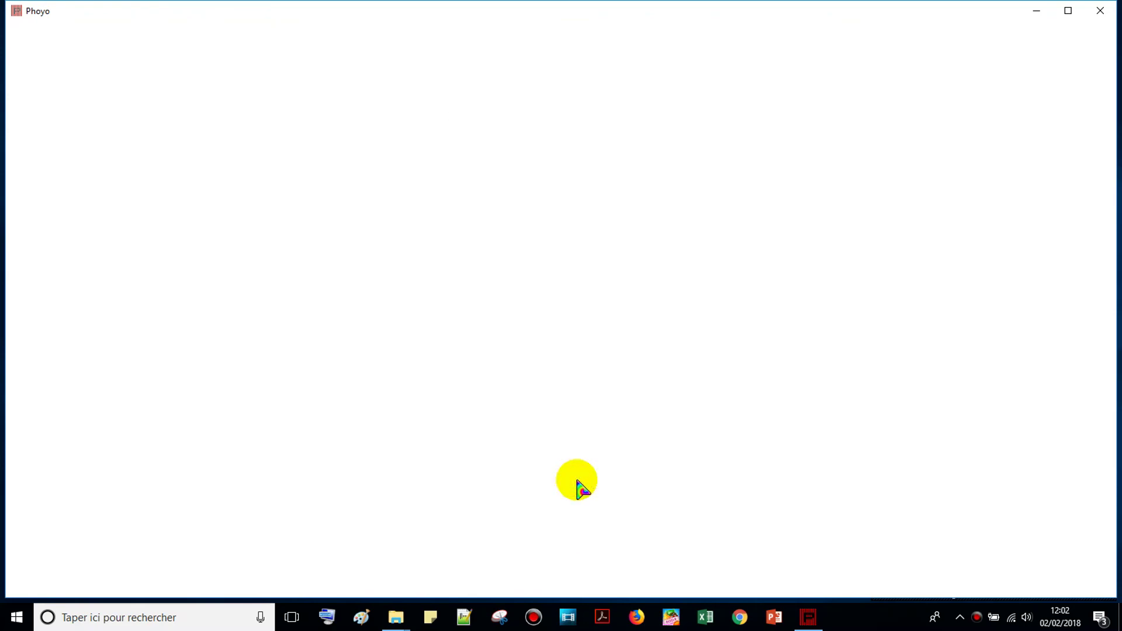
pyautogui.click(988, 260)
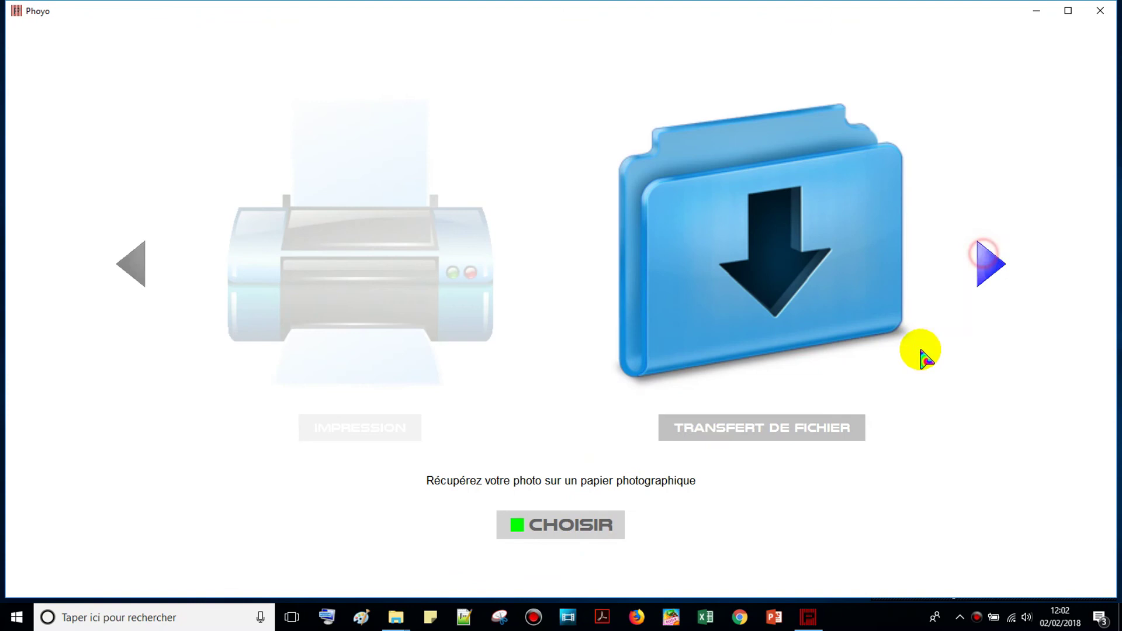
pyautogui.click(537, 529)
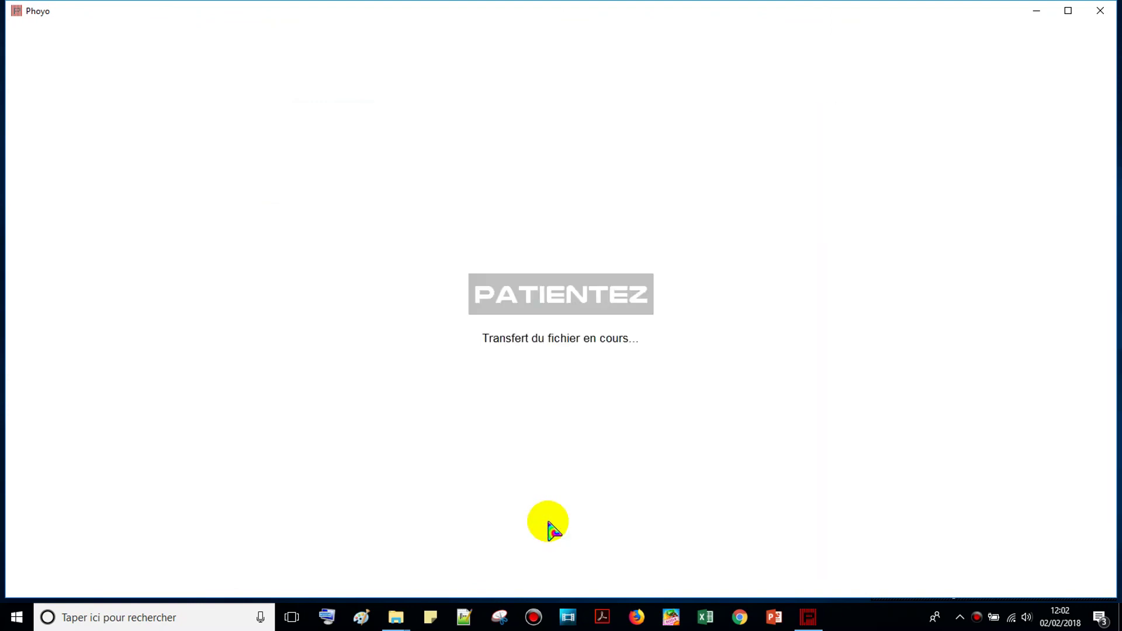